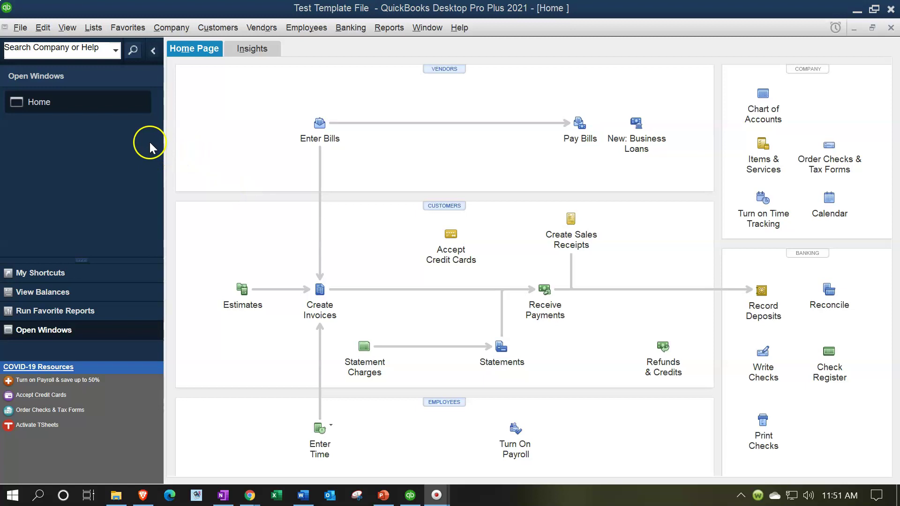
# Show the Open Windows list, then open and close a blank check form.
pyautogui.click(68, 28)
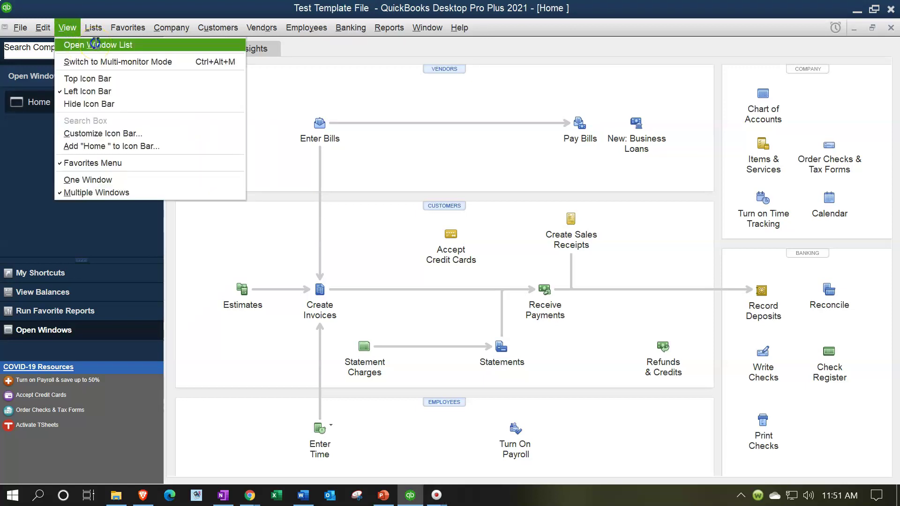
pyautogui.click(97, 45)
pyautogui.click(56, 40)
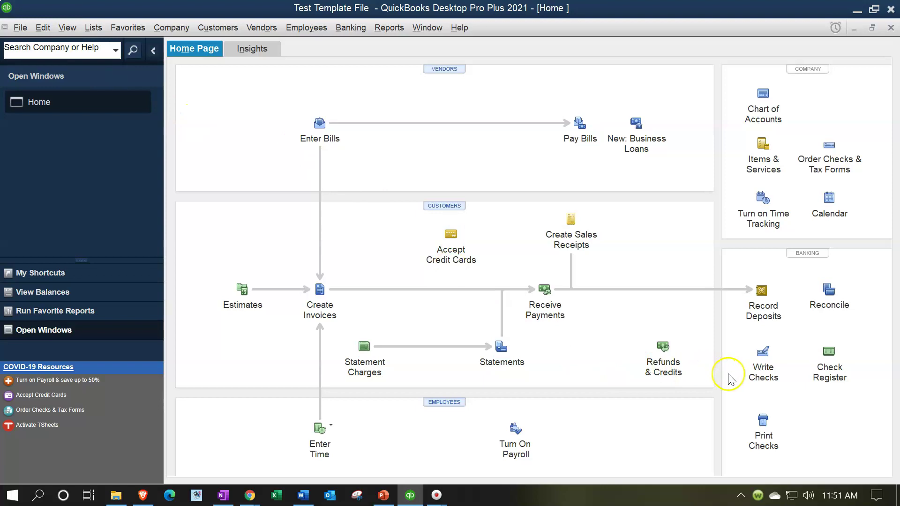
pyautogui.click(763, 354)
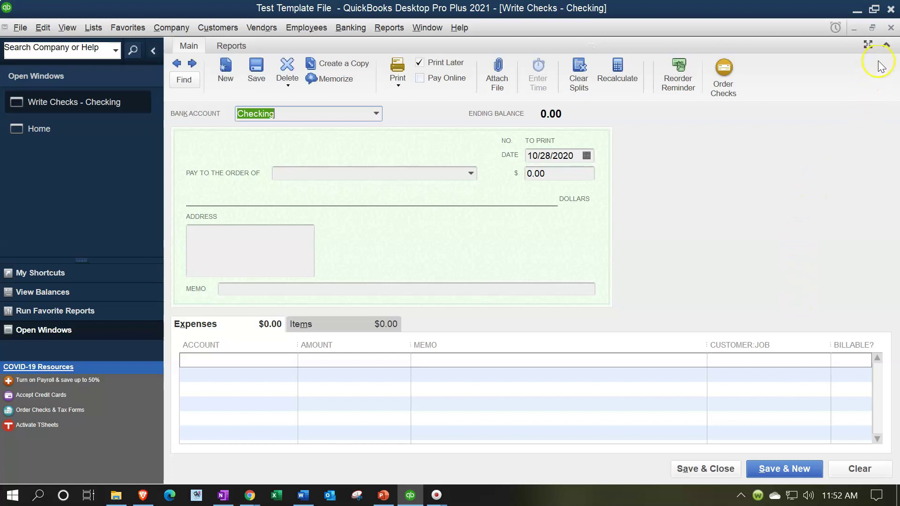
pyautogui.click(890, 27)
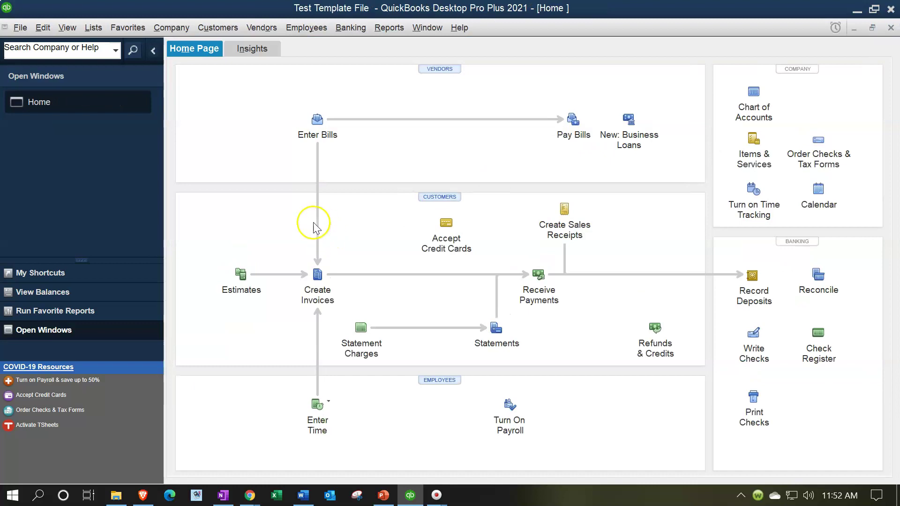
# Check 'Use class tracking for transactions' in Accounting company preferences and save it.
pyautogui.click(44, 29)
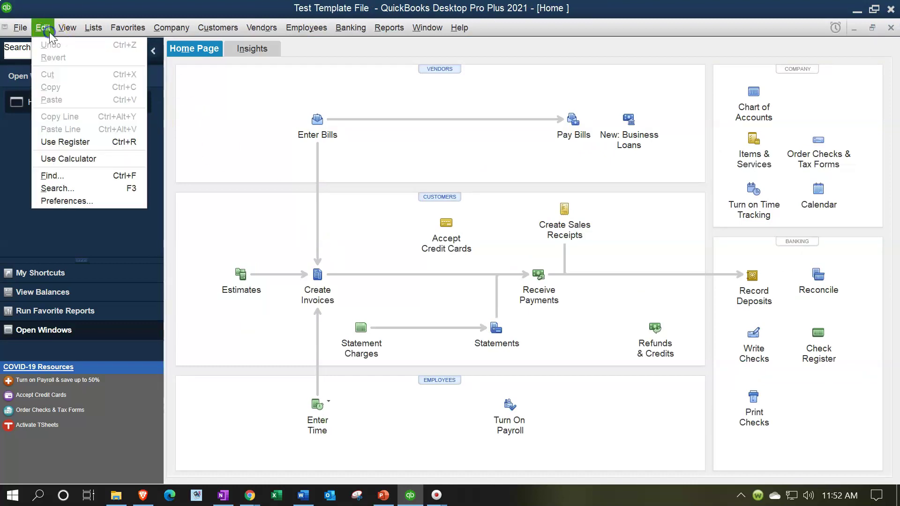
pyautogui.click(74, 202)
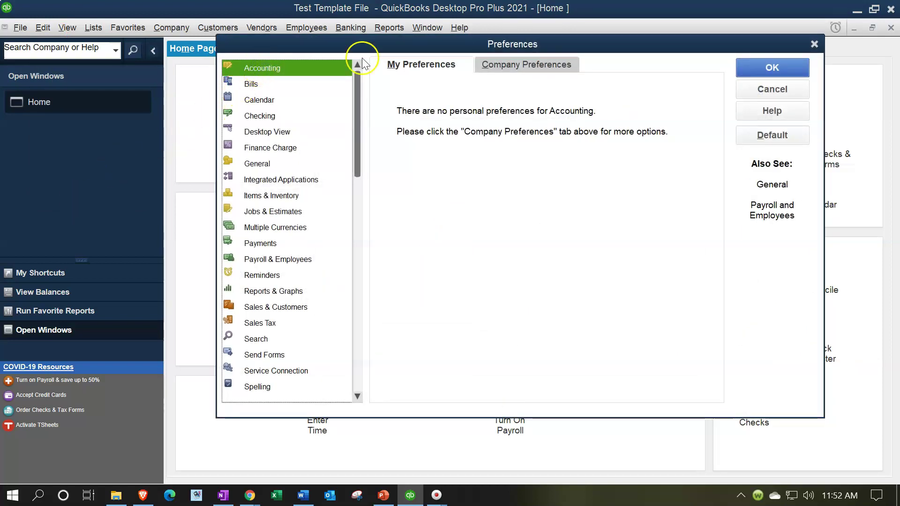
pyautogui.click(515, 65)
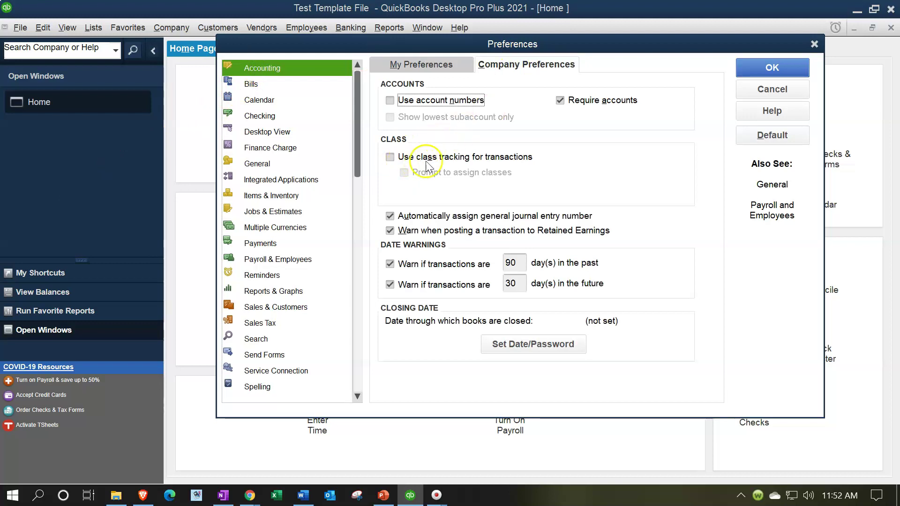
pyautogui.click(390, 157)
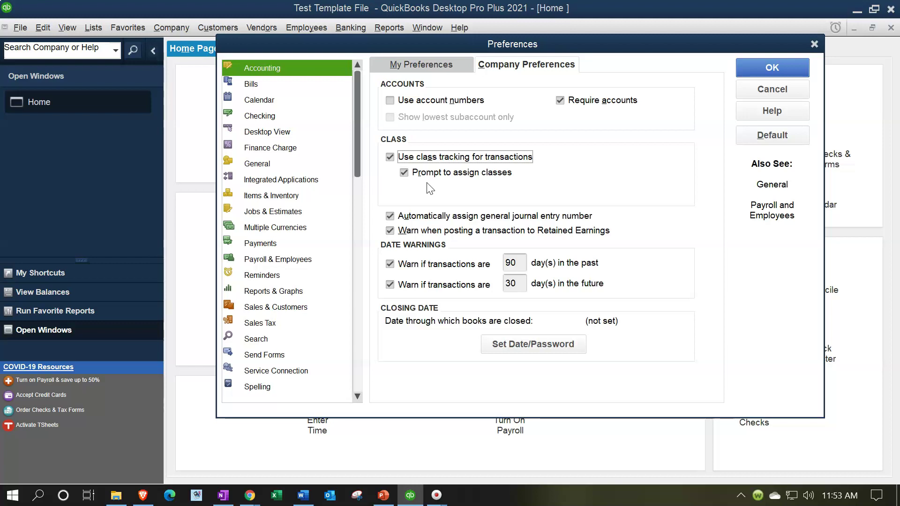
pyautogui.click(772, 69)
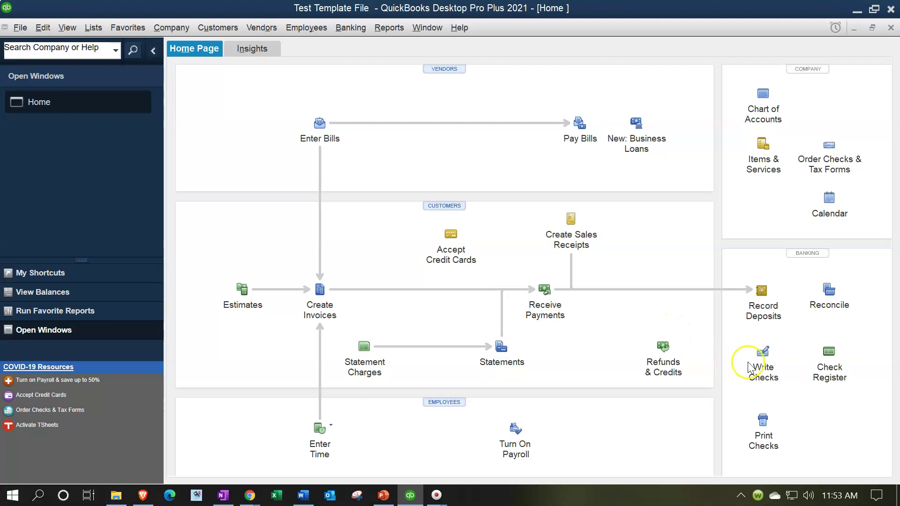
# On a new check, create the class 'Class 1' for the first expense line.
pyautogui.click(764, 359)
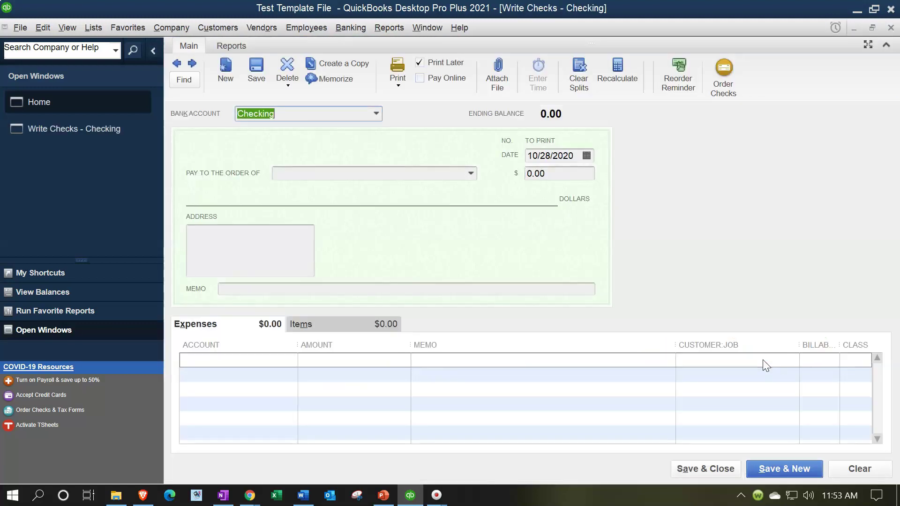
pyautogui.click(850, 361)
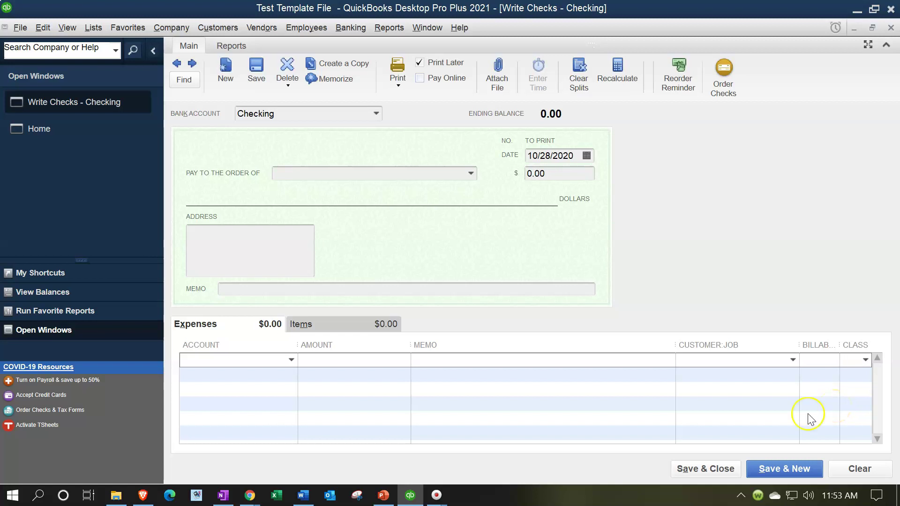
pyautogui.click(865, 360)
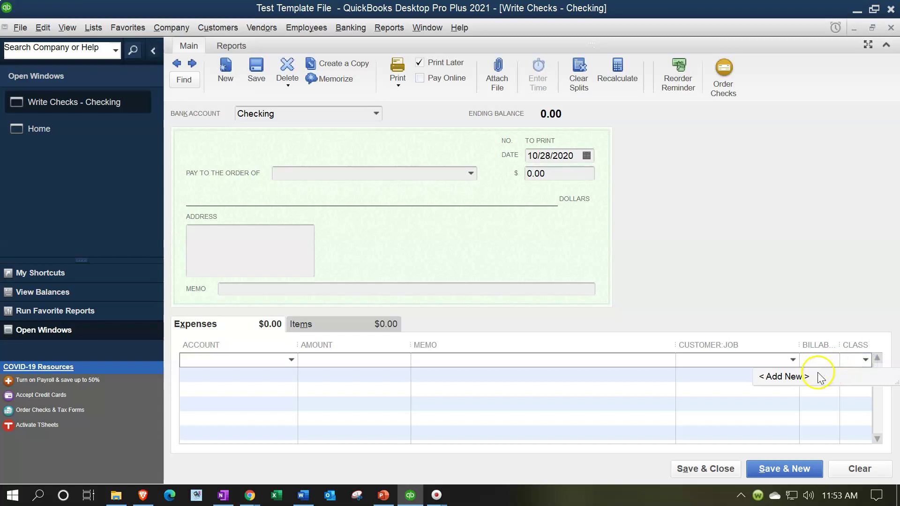
pyautogui.click(802, 376)
pyautogui.write('C')
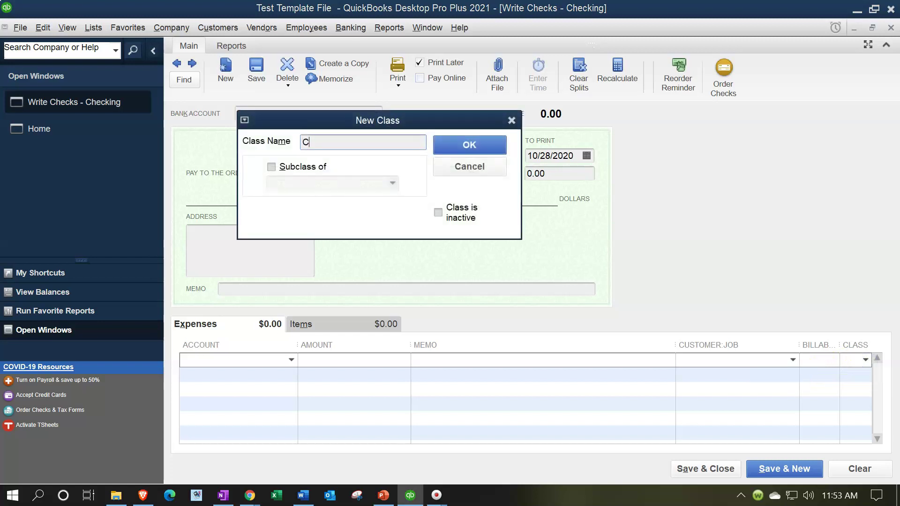
pyautogui.write('lass 1')
pyautogui.click(483, 144)
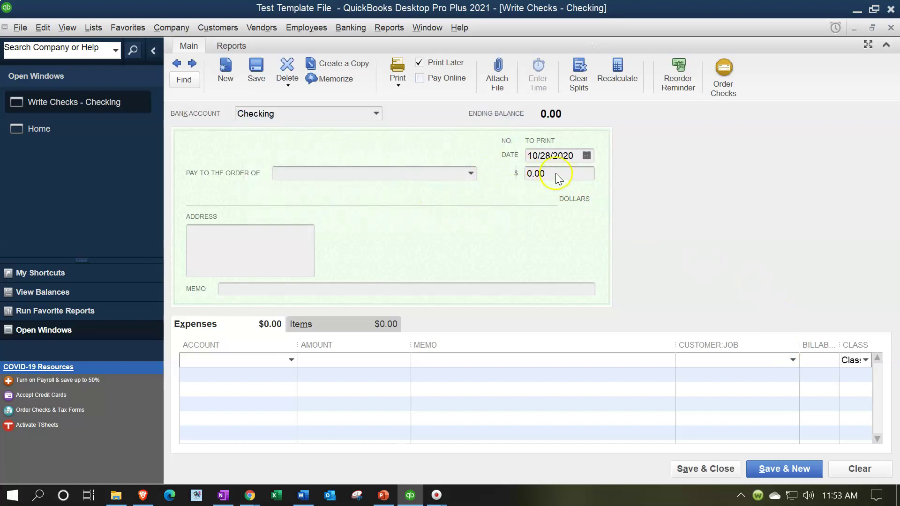
# Enter a 1000 amount with Utilities as the expense account and save the check.
pyautogui.click(519, 173)
pyautogui.write('1000')
pyautogui.press('Tab')
pyautogui.click(279, 360)
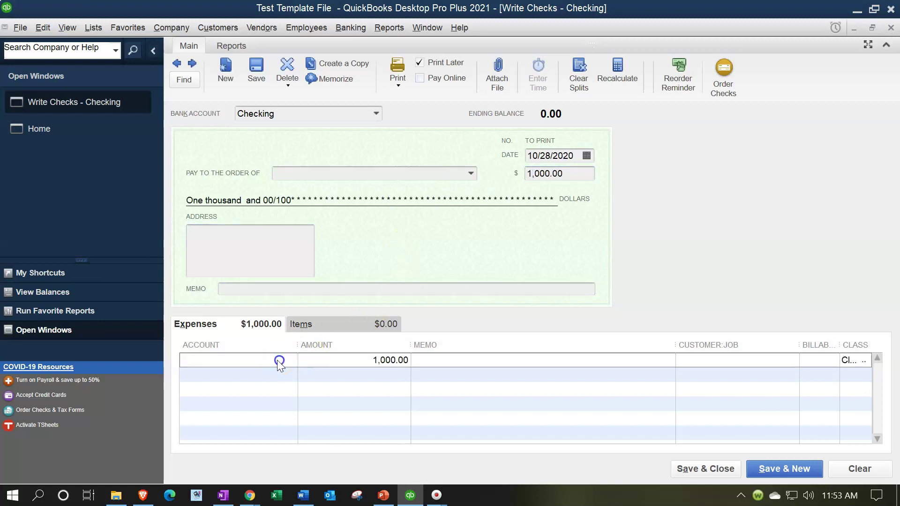
pyautogui.write('Utilities')
pyautogui.press('Tab')
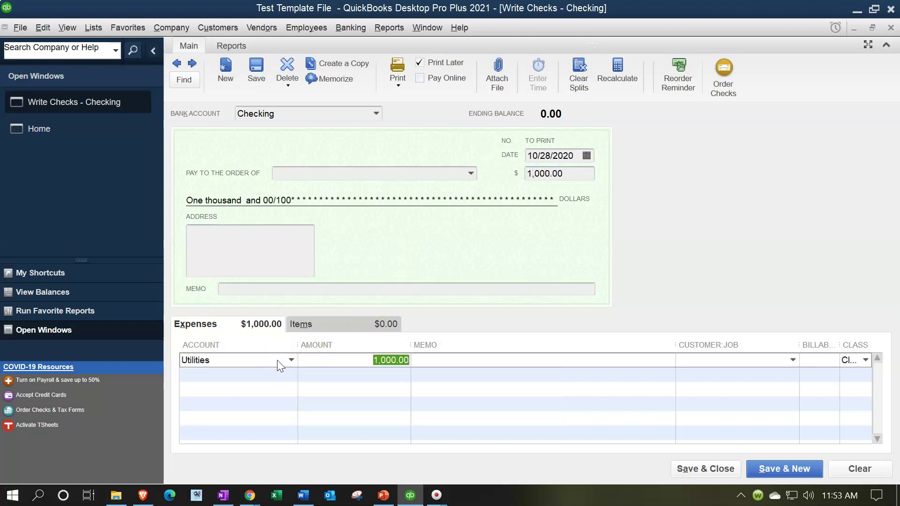
pyautogui.click(699, 470)
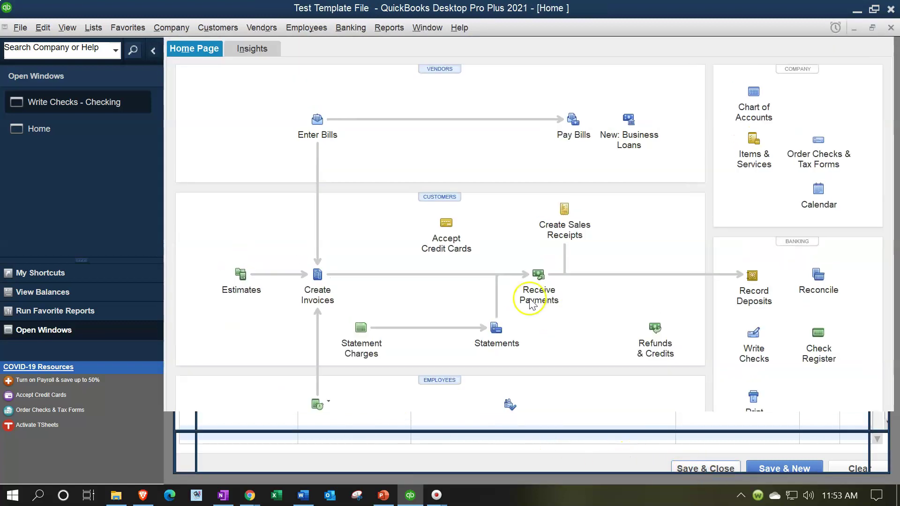
# Run the Profit & Loss by Class report from Reports, then go back to Home.
pyautogui.click(398, 33)
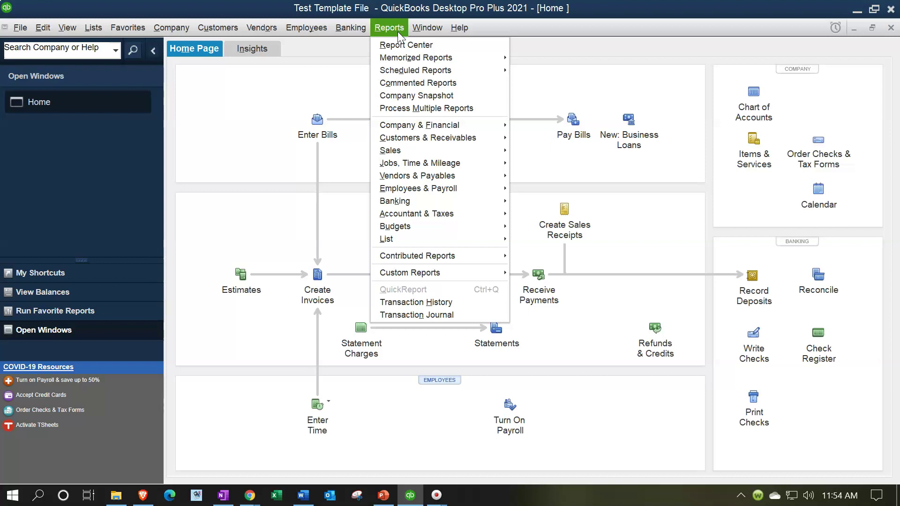
pyautogui.moveTo(436, 125)
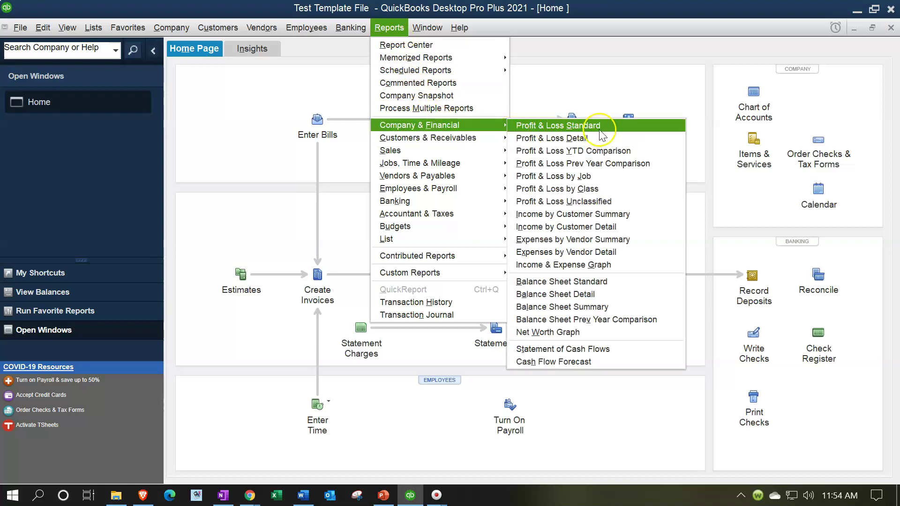
pyautogui.click(600, 192)
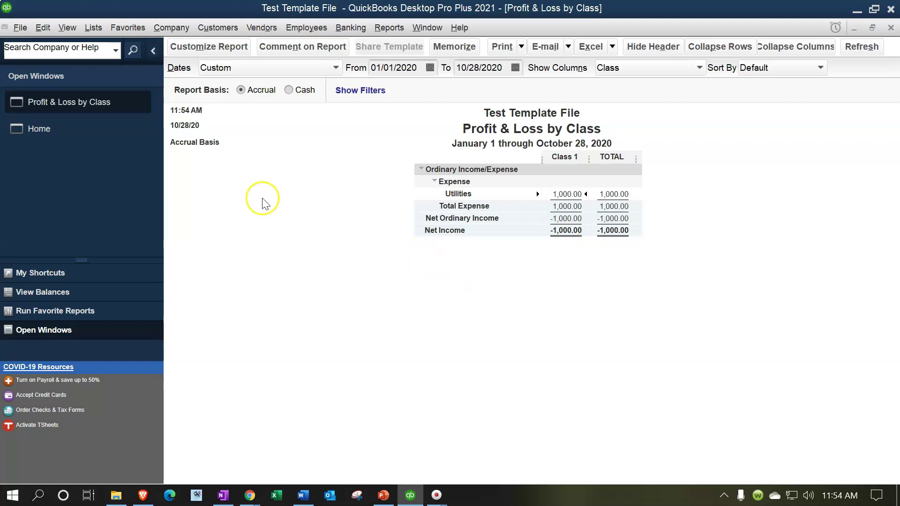
pyautogui.click(61, 131)
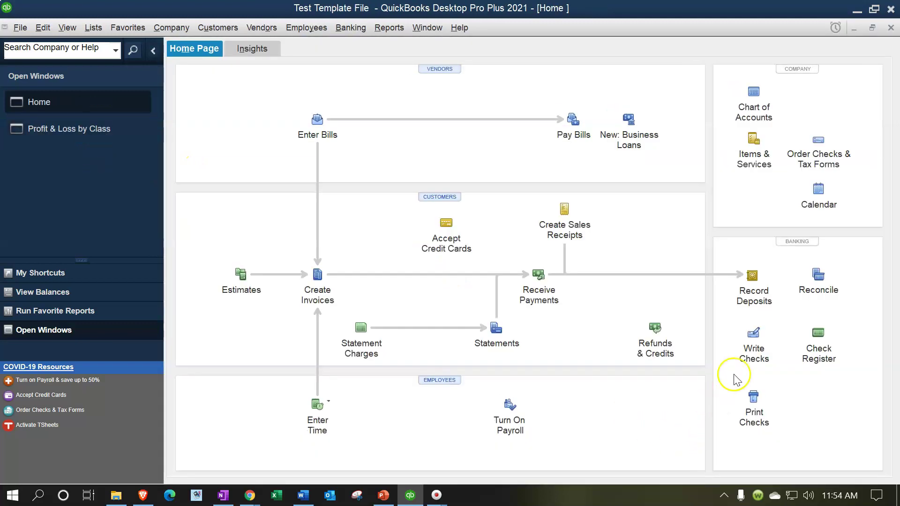
# Write a 500 check to Telephone Expense and save it without a class.
pyautogui.click(756, 338)
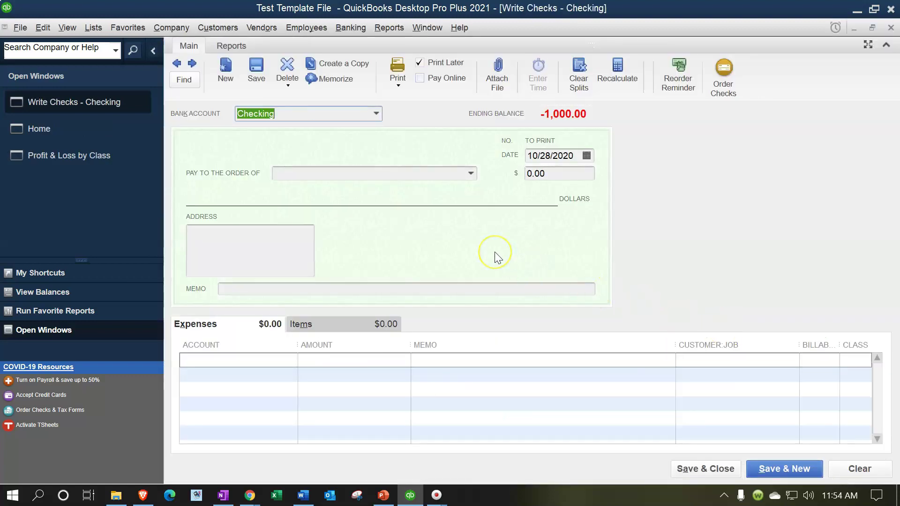
pyautogui.press('Tab')
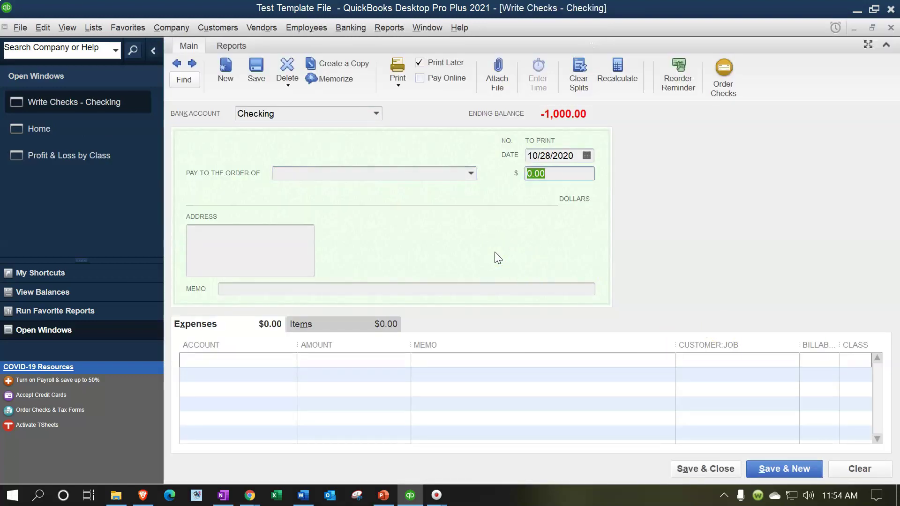
pyautogui.write('500')
pyautogui.press('Tab')
pyautogui.press('Tab')
pyautogui.press('Tab')
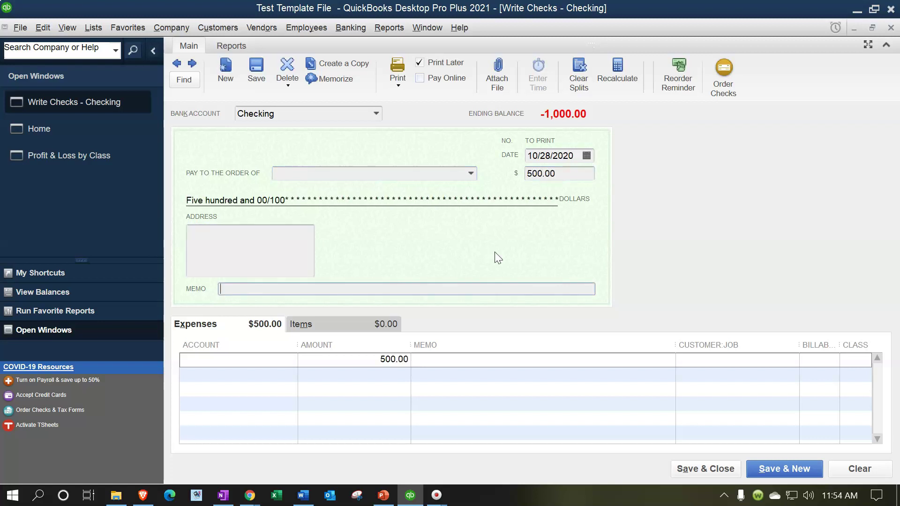
pyautogui.write('tel')
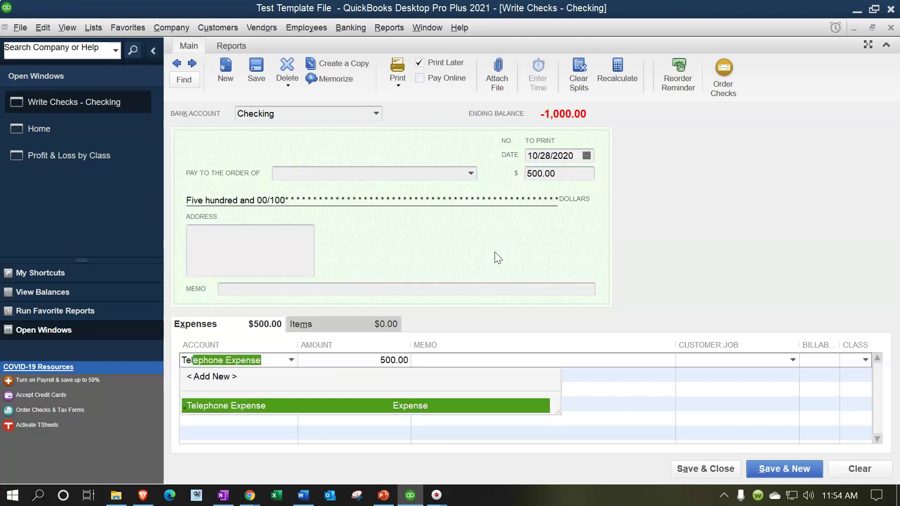
pyautogui.press('Tab')
pyautogui.click(592, 357)
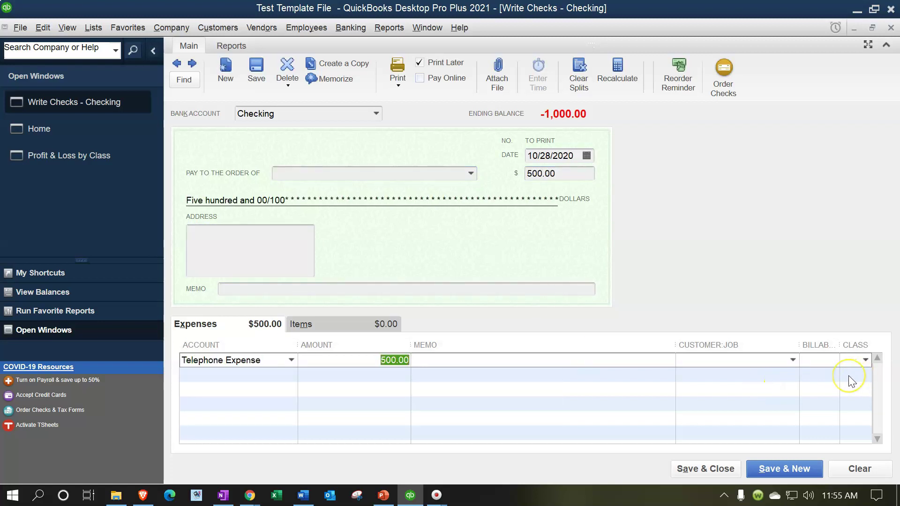
pyautogui.click(704, 468)
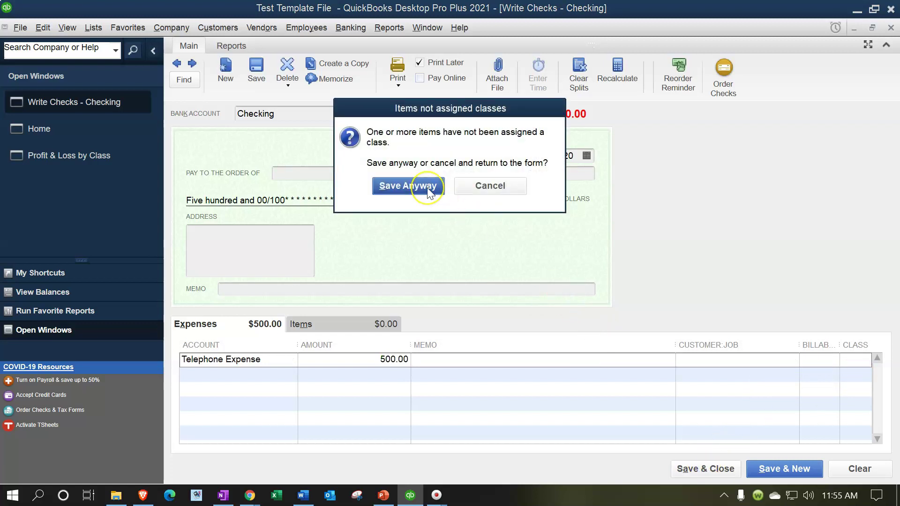
pyautogui.click(438, 189)
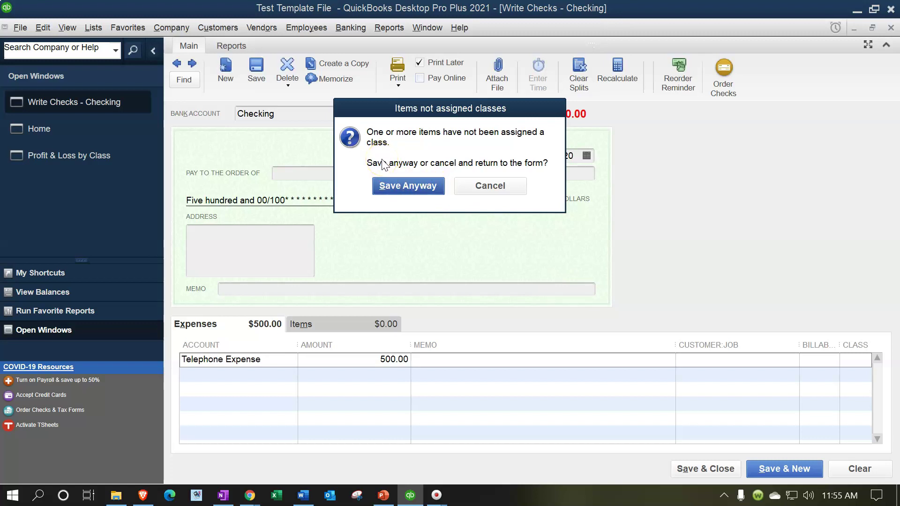
pyautogui.click(396, 188)
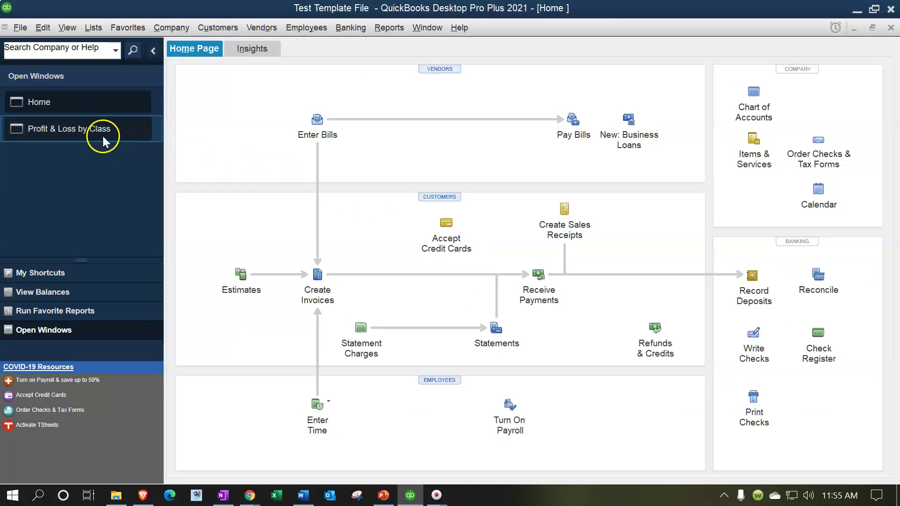
# QuickZoom from the report's Unclassified Telephone Expense 500.00 into its check.
pyautogui.click(94, 132)
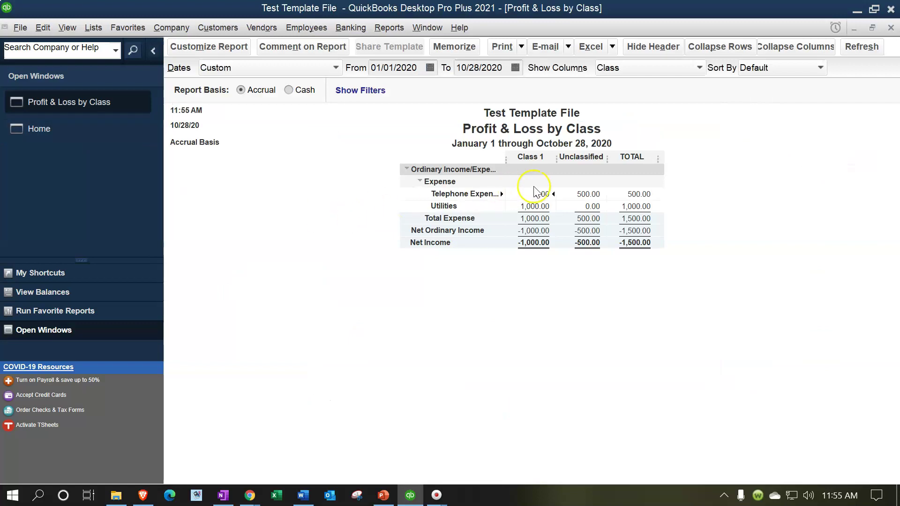
pyautogui.click(590, 196)
pyautogui.click(543, 210)
pyautogui.click(610, 206)
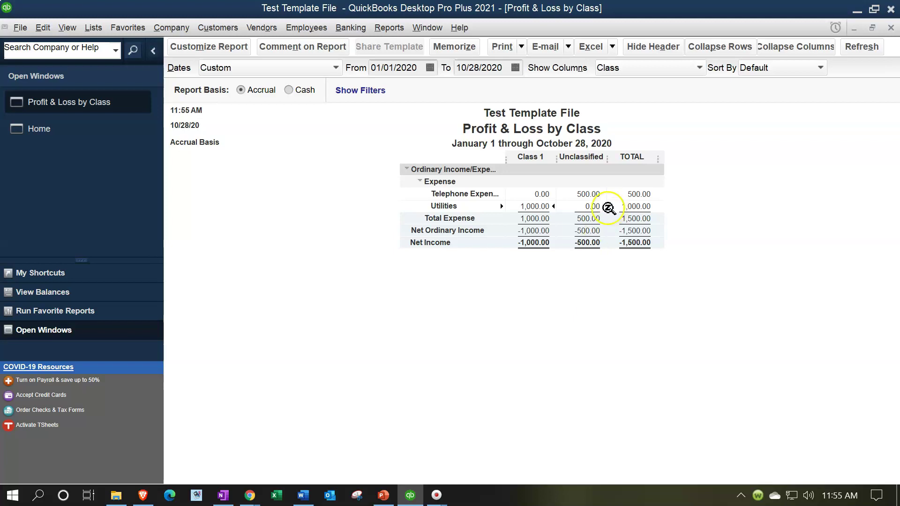
pyautogui.doubleClick(585, 193)
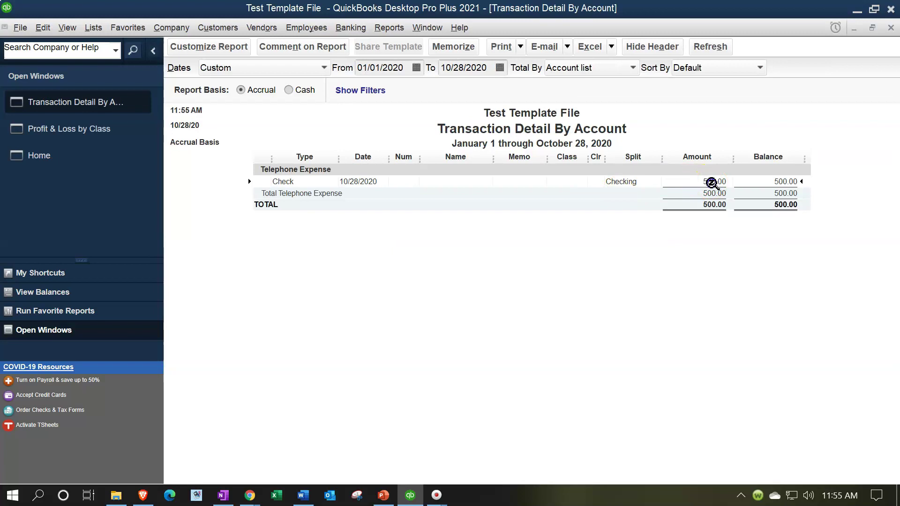
pyautogui.doubleClick(711, 183)
# Quick Add 'Class 2' on the Telephone Expense line, then Save & New and confirm recording.
pyautogui.click(851, 364)
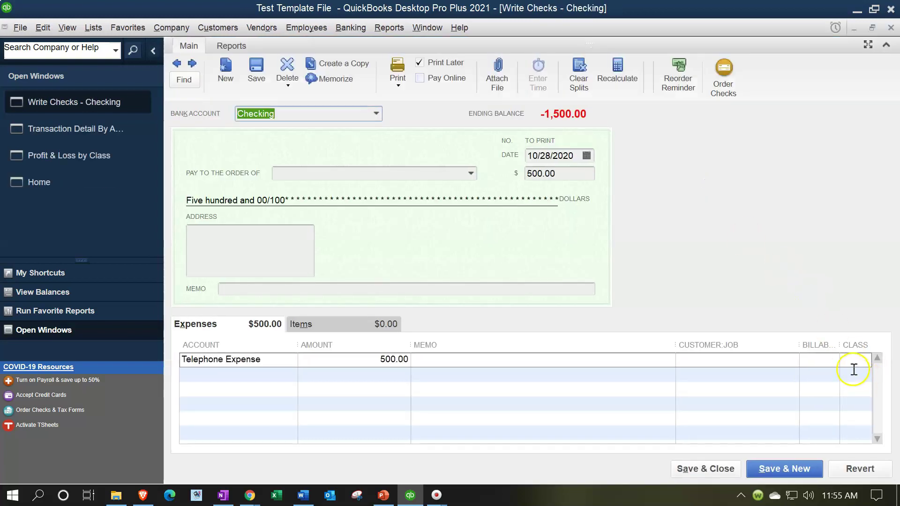
pyautogui.write('c')
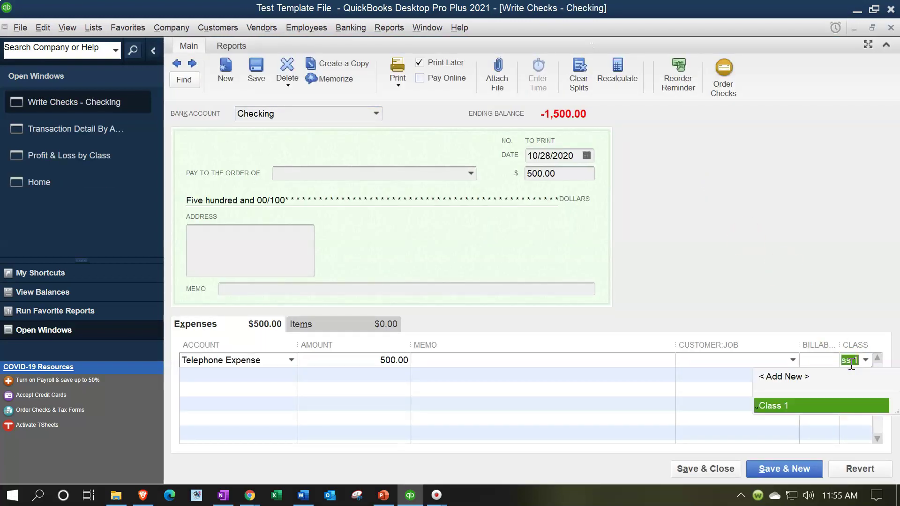
pyautogui.write('lass ')
pyautogui.write('2')
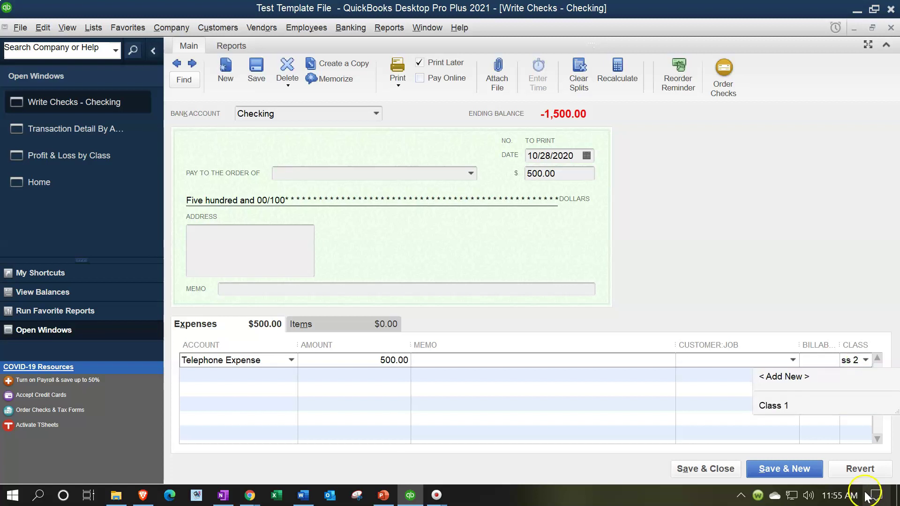
pyautogui.click(858, 469)
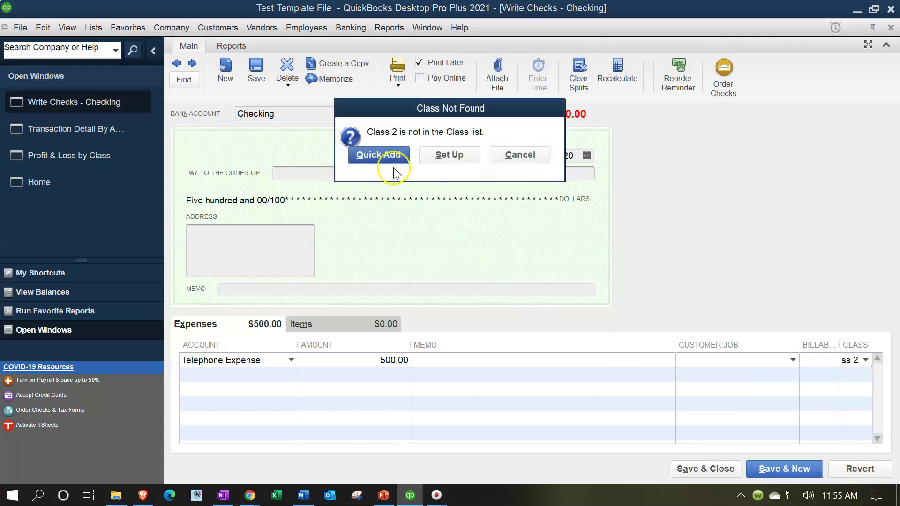
pyautogui.click(386, 155)
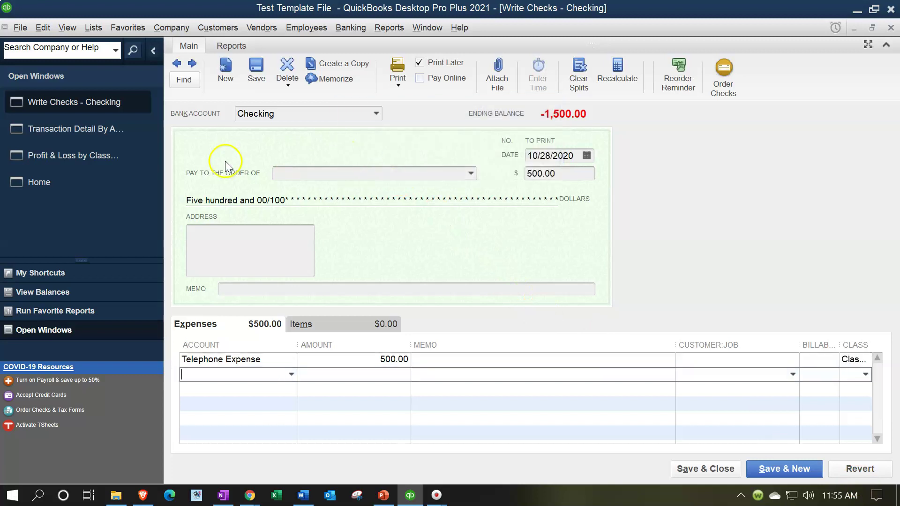
pyautogui.click(786, 469)
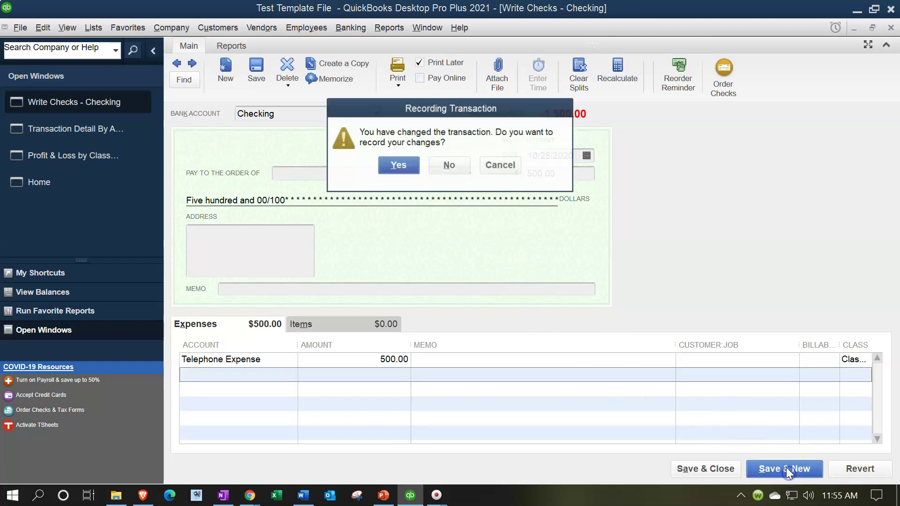
pyautogui.click(403, 164)
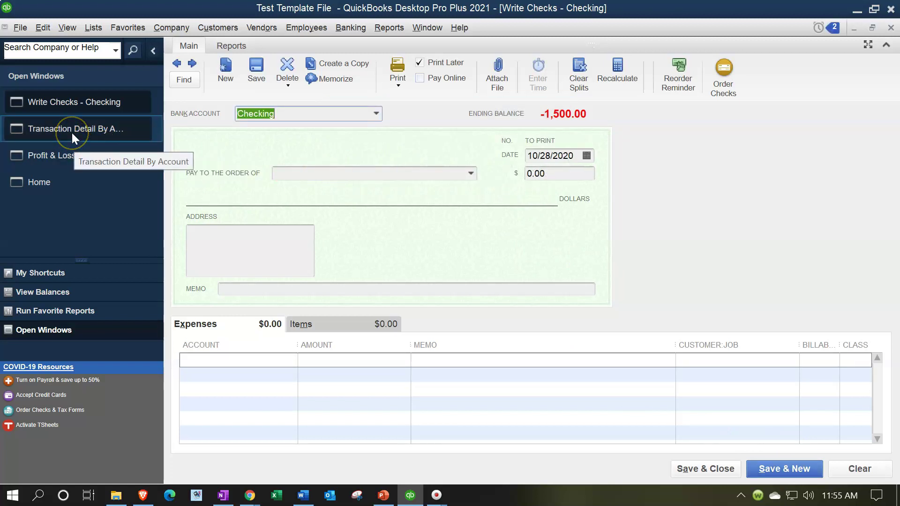
# Switch to the Profit & Loss by Class report and accept the refresh prompt.
pyautogui.click(60, 156)
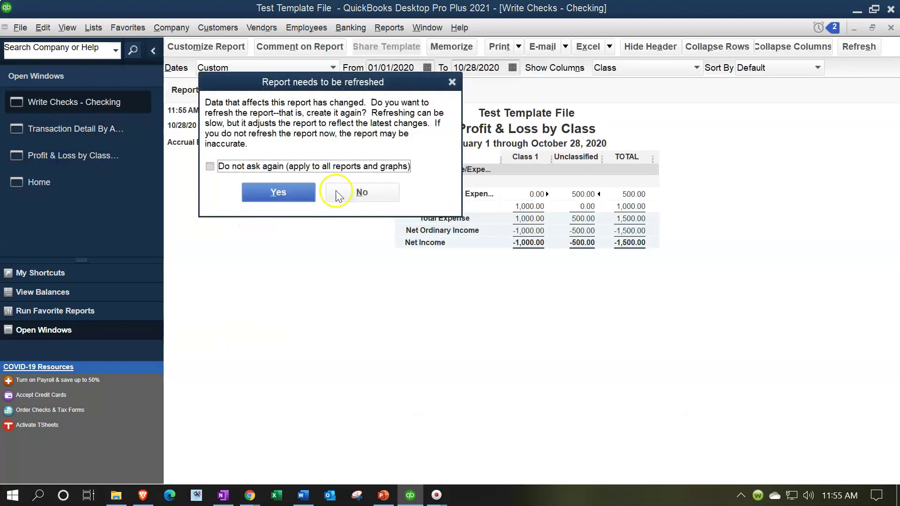
pyautogui.click(303, 194)
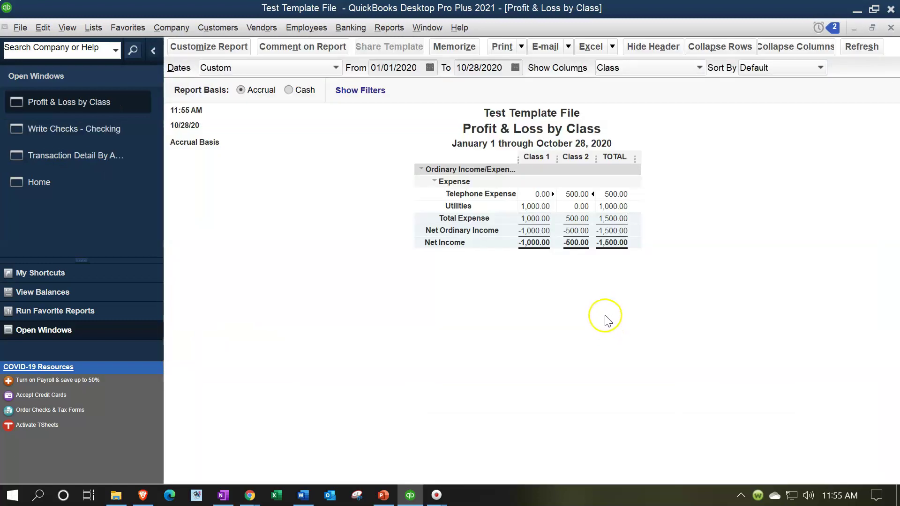